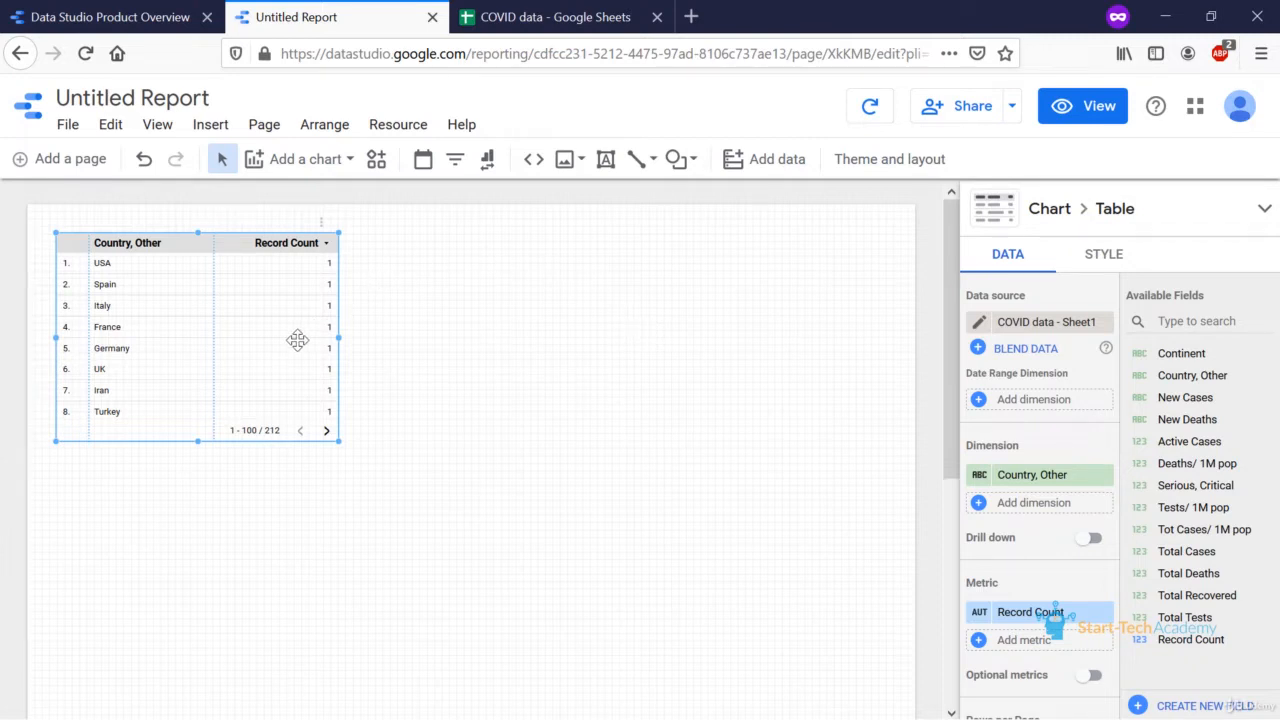
Delete the country table from the report page and open the COVID data - Sheet1 data source for editing
{"action": "key", "text": "Delete"}
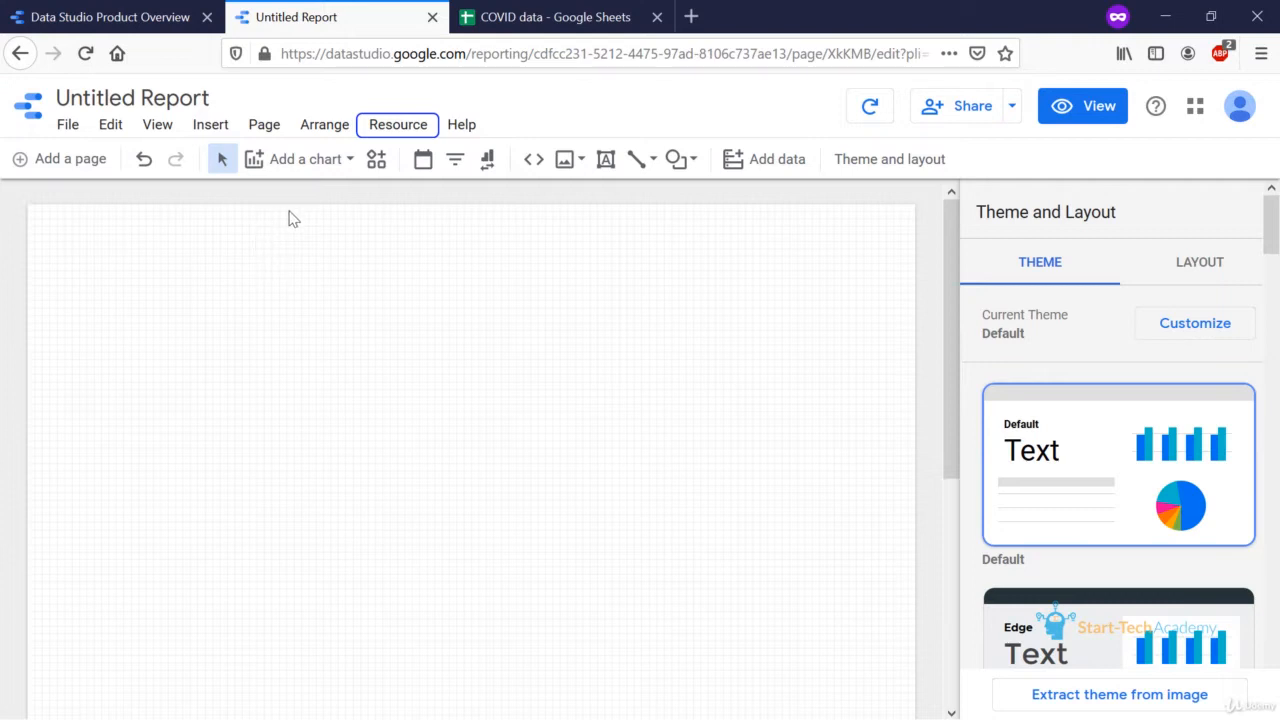
{"action": "left_click", "coordinate": [397, 127]}
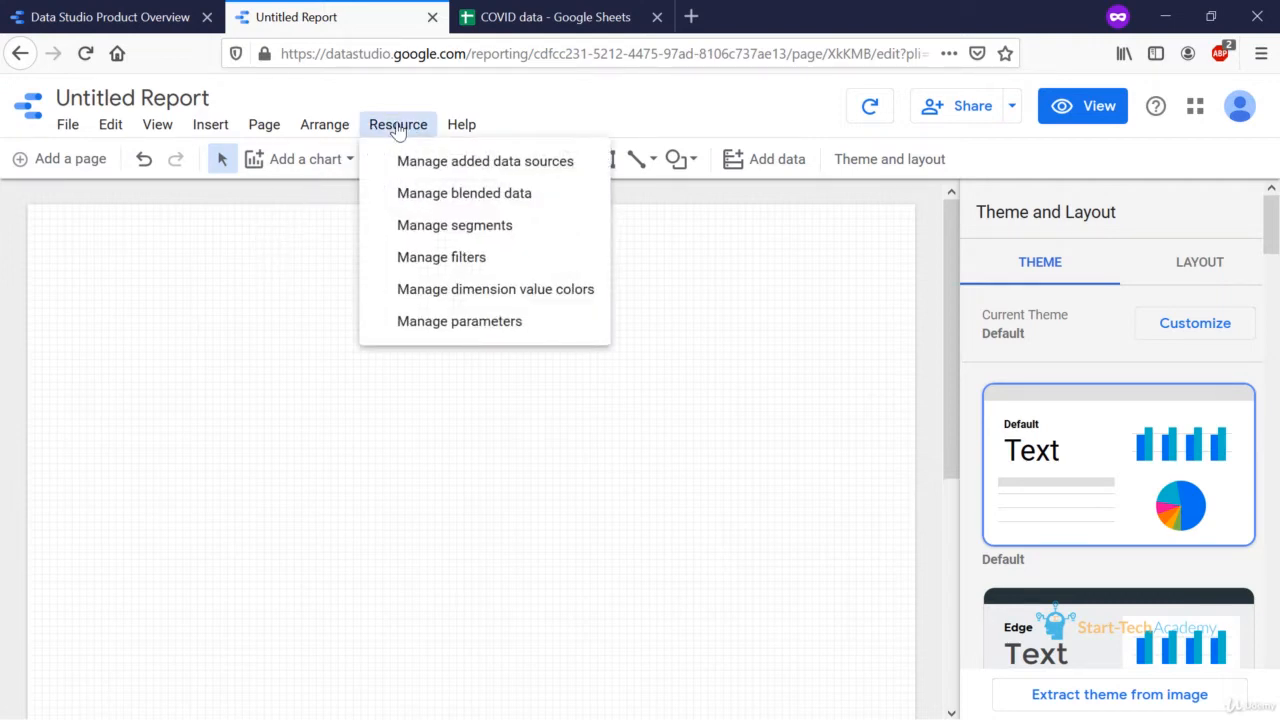
{"action": "left_click", "coordinate": [424, 165]}
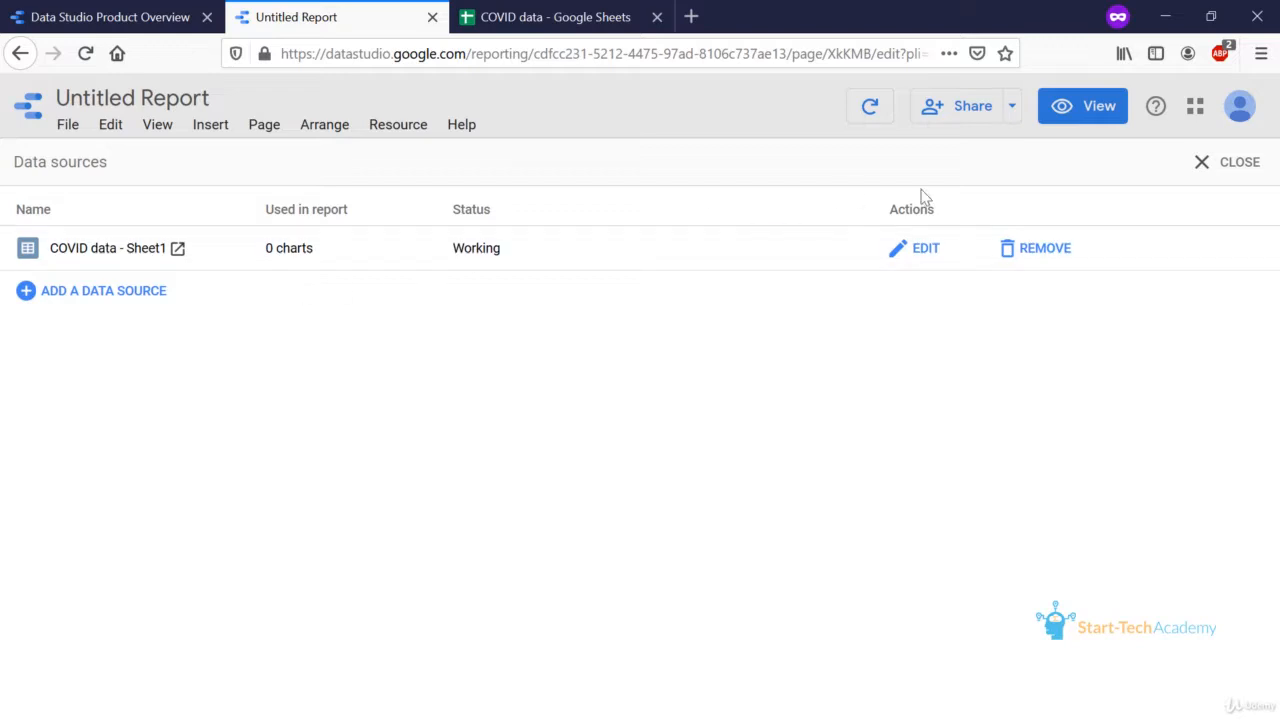
{"action": "left_click", "coordinate": [905, 253]}
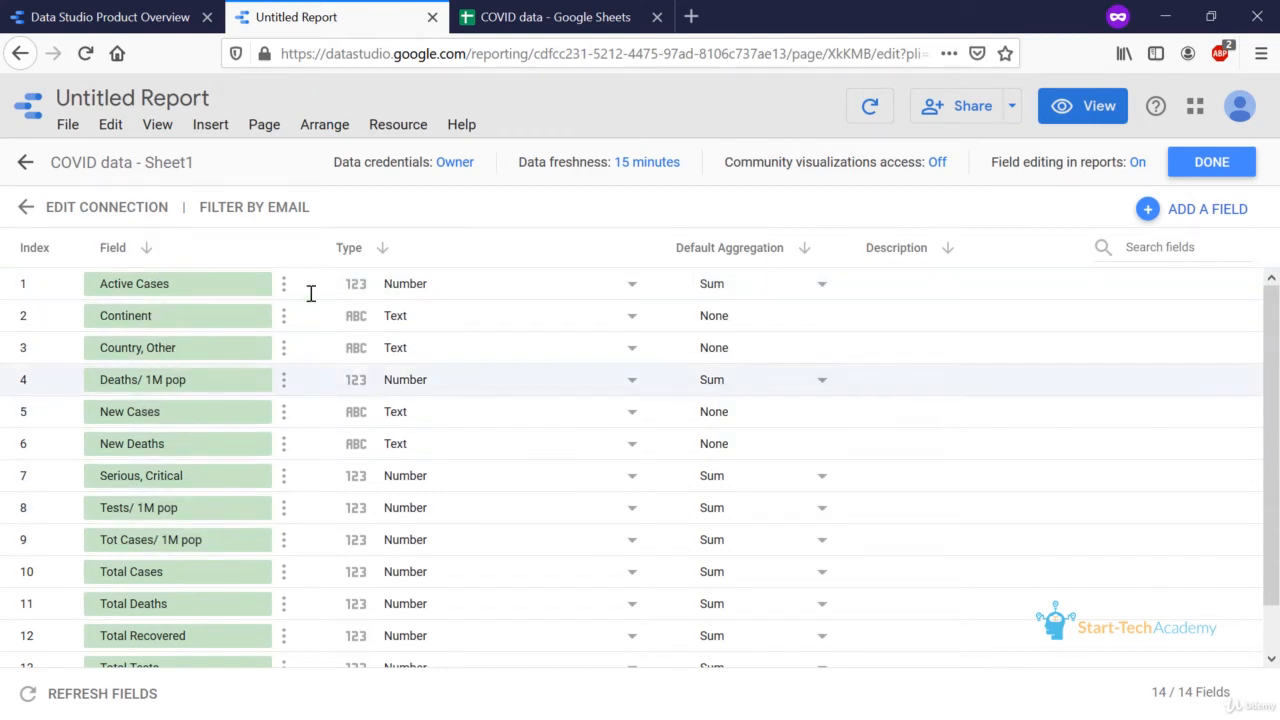
Check the columns in the COVID data spreadsheet, then hide the Record Count field in the report's data source
{"action": "left_click", "coordinate": [551, 14]}
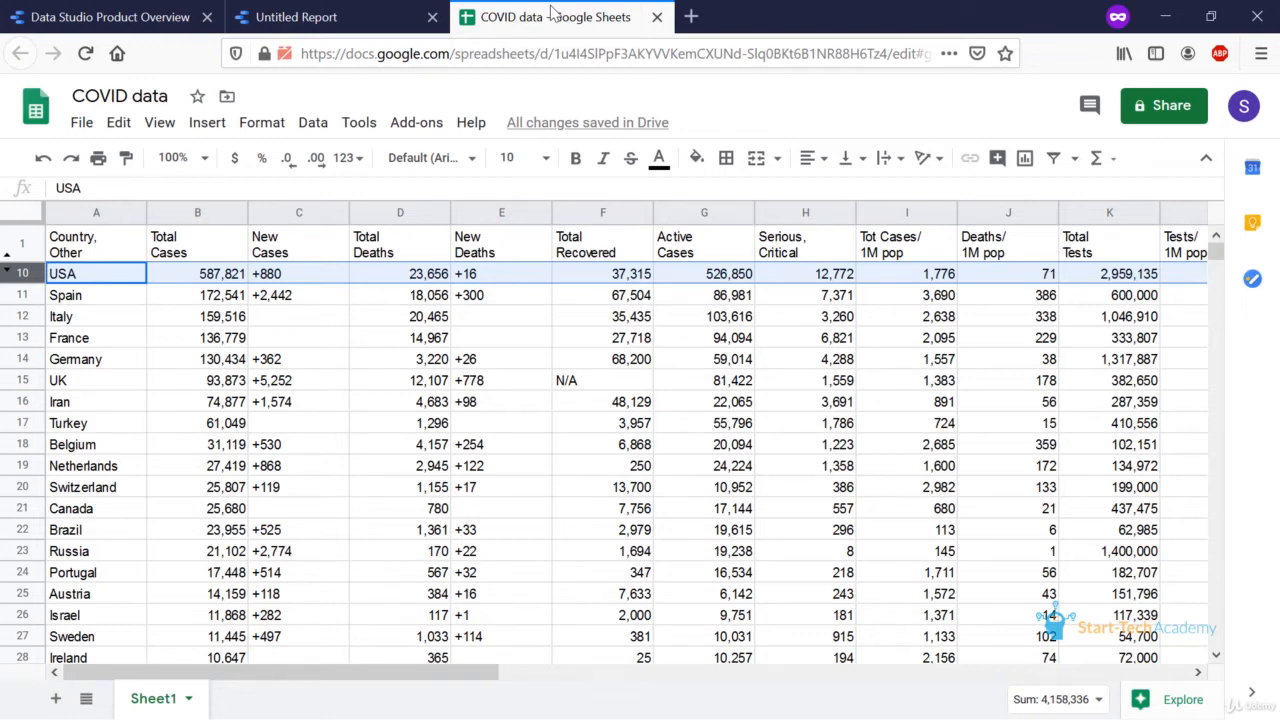
{"action": "left_click", "coordinate": [318, 22]}
{"action": "scroll", "coordinate": [349, 652], "scroll_direction": "down", "scroll_amount": 1}
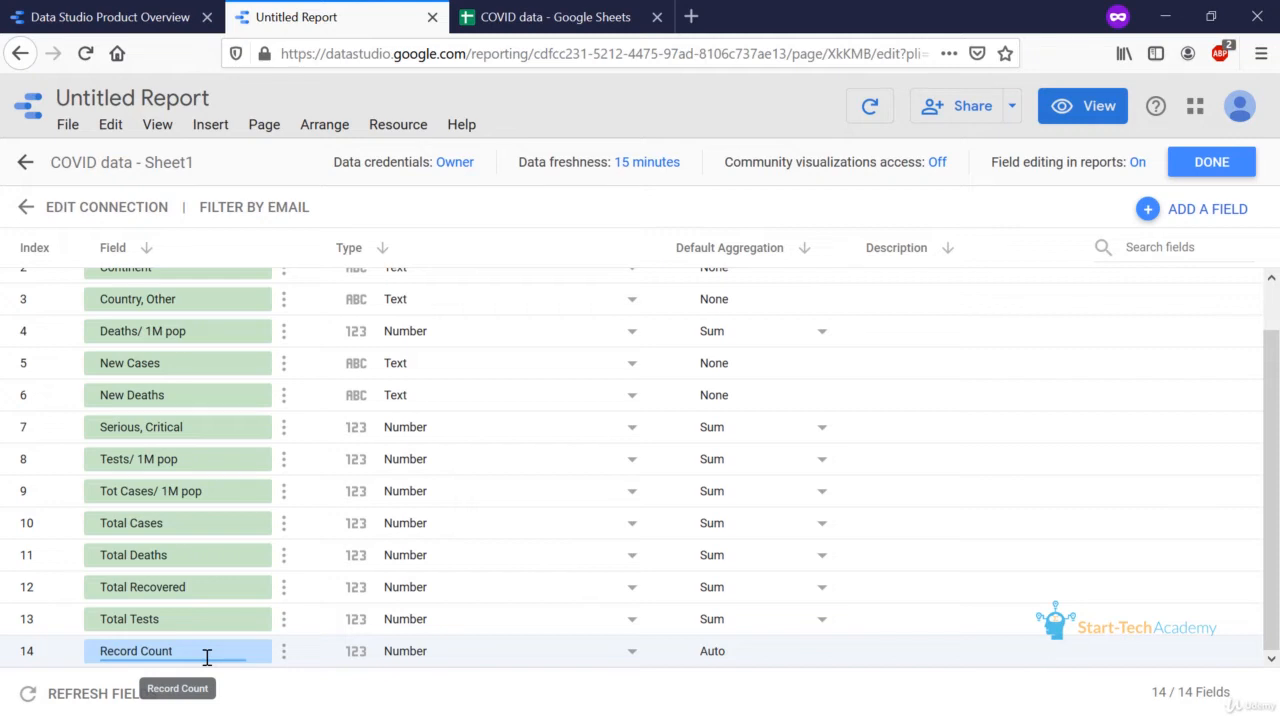
{"action": "left_click", "coordinate": [284, 651]}
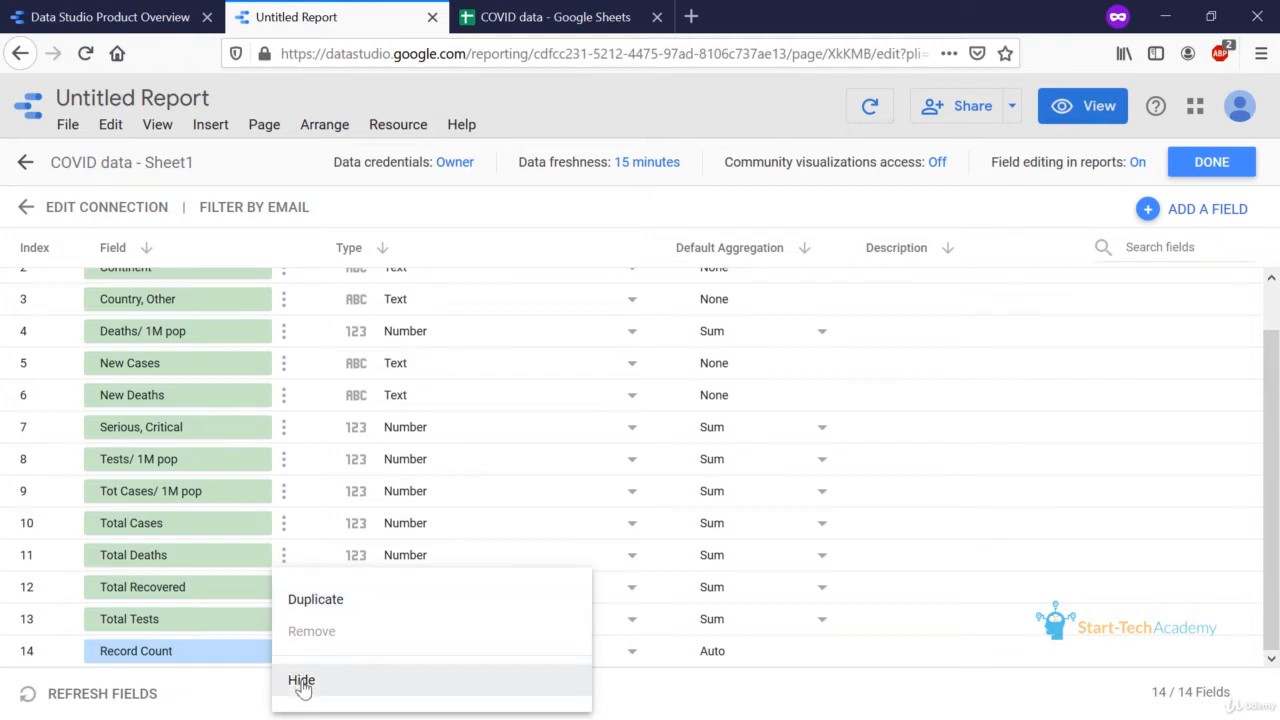
{"action": "left_click", "coordinate": [302, 681]}
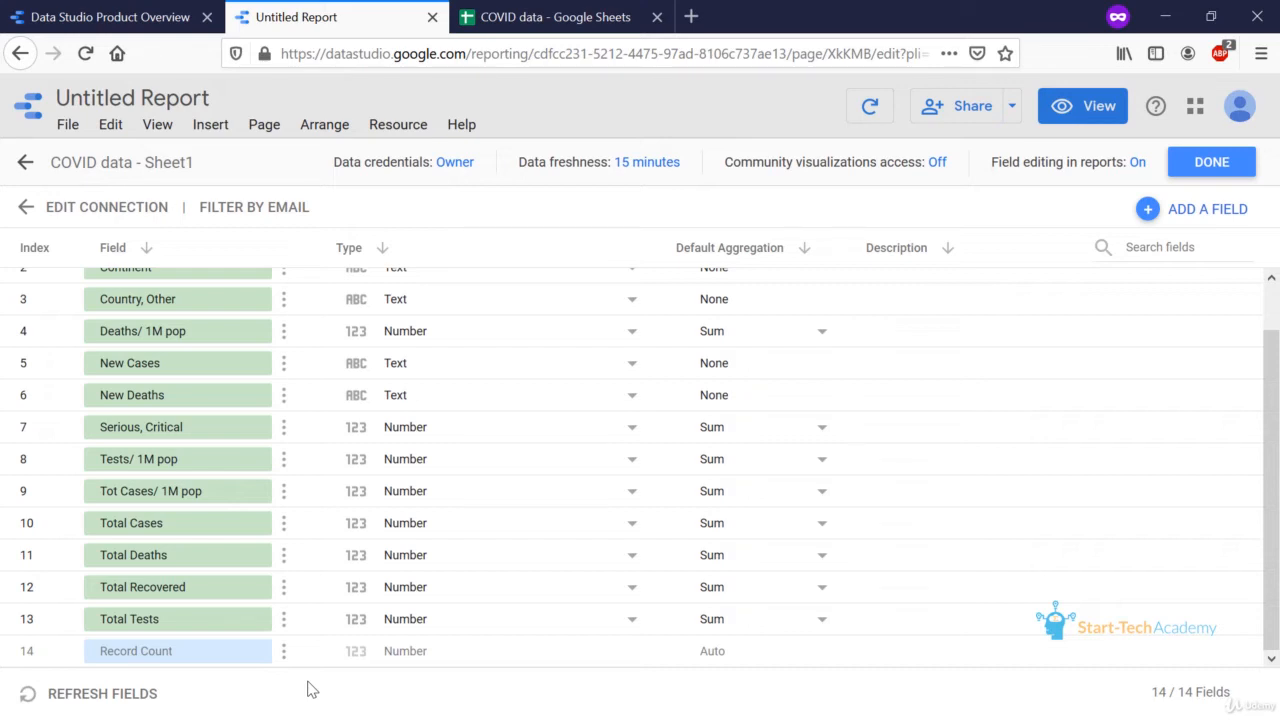
Start a new calculated field in the data source and name it Worldwide Cases
{"action": "left_click", "coordinate": [1201, 220]}
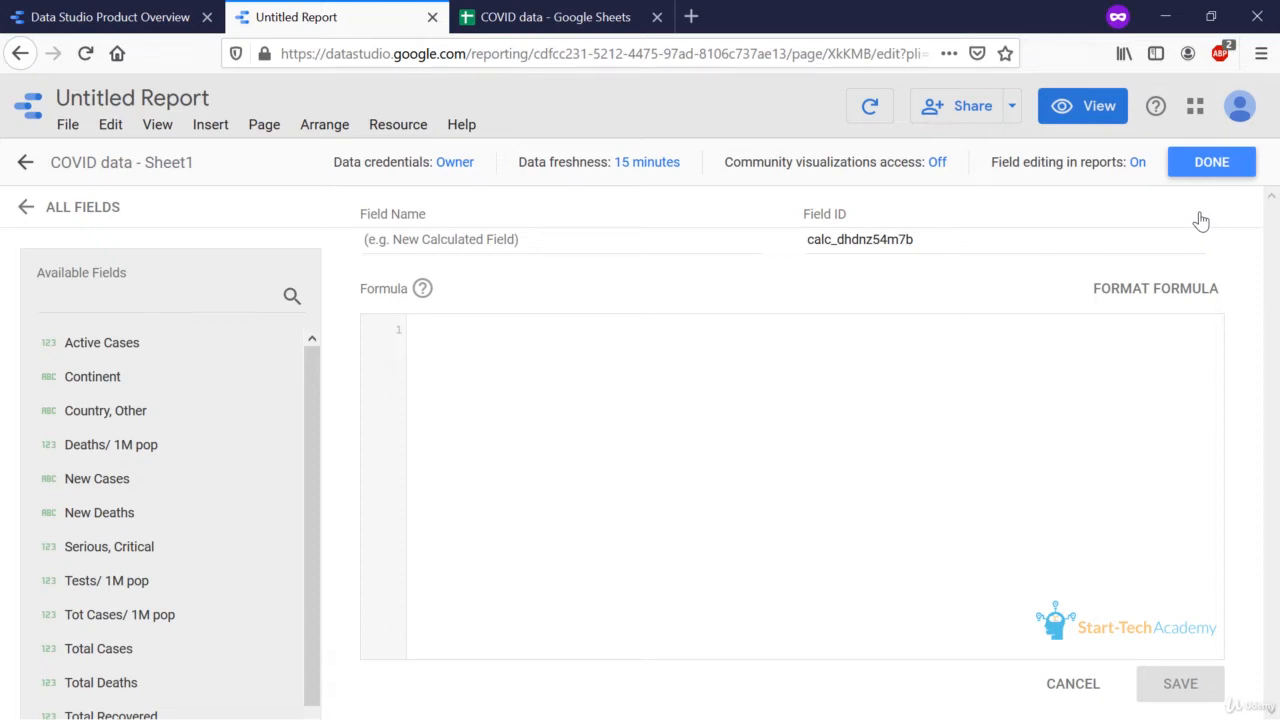
{"action": "left_click", "coordinate": [470, 238]}
{"action": "type", "text": "Wo"}
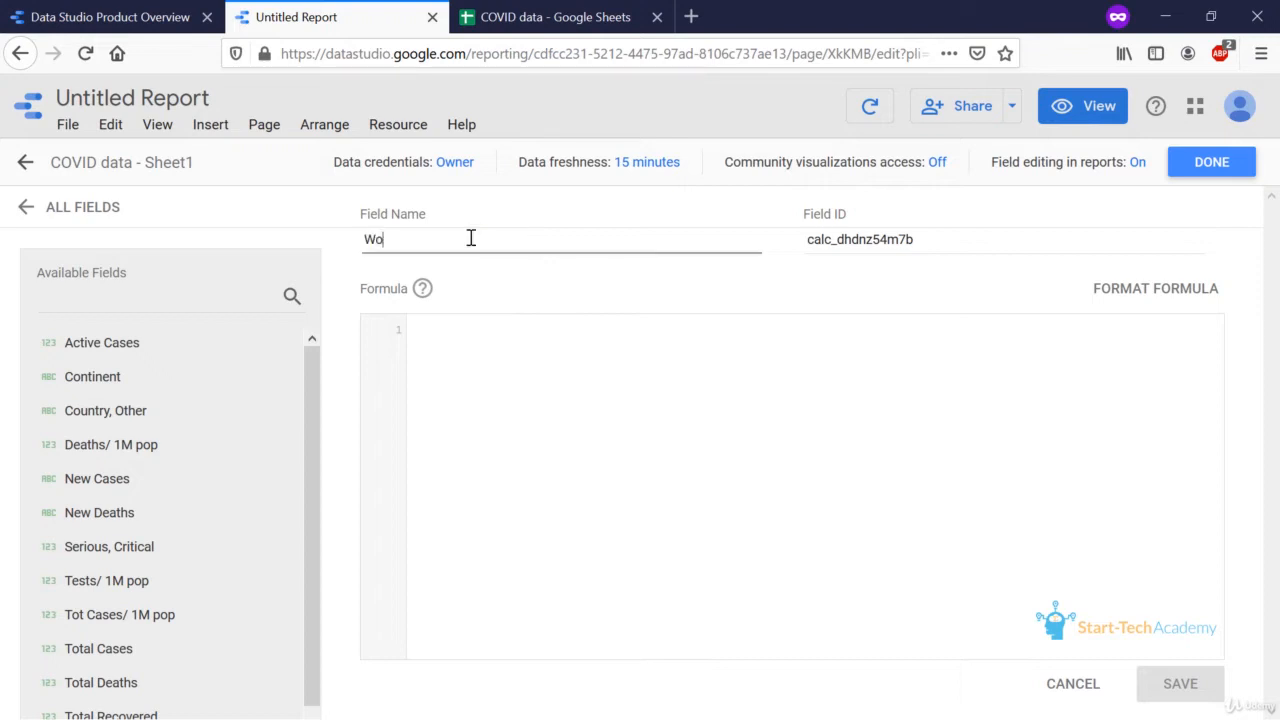
{"action": "type", "text": "rldwide Cases"}
{"action": "left_click", "coordinate": [870, 245]}
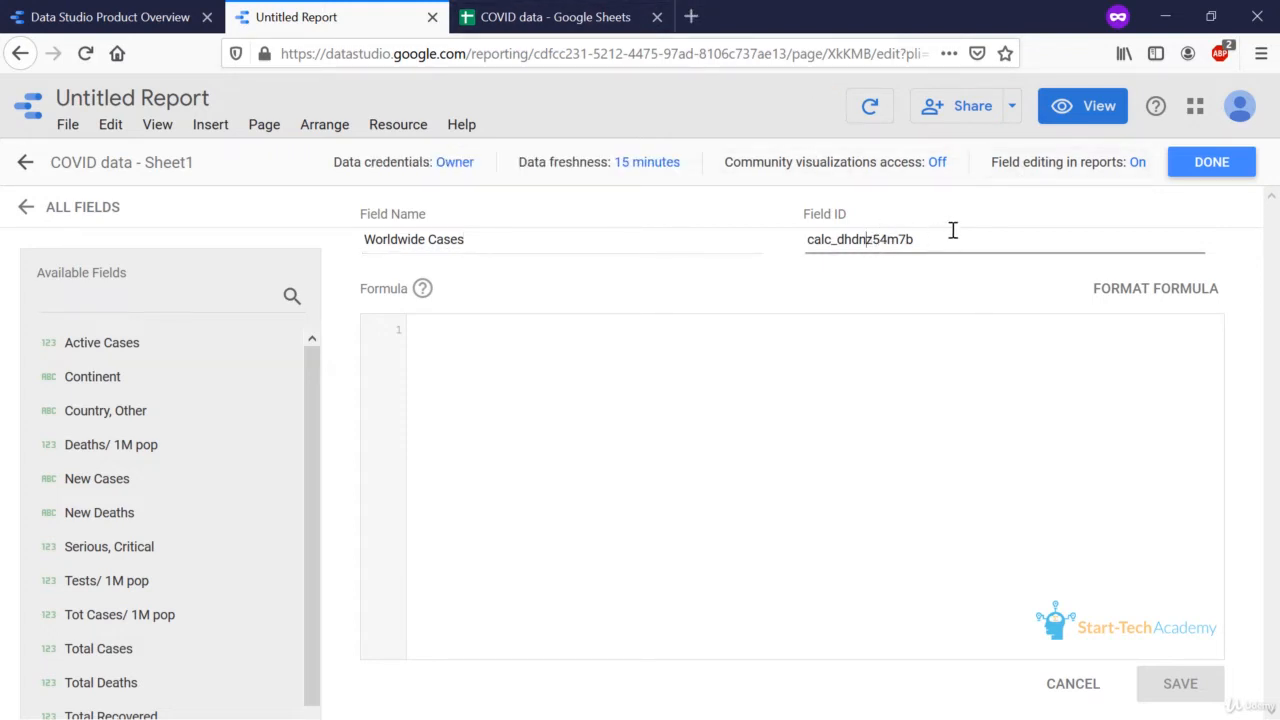
Give the Worldwide Cases field the formula SUM(Total Cases), save it and finish editing the data source
{"action": "left_click", "coordinate": [535, 398]}
{"action": "type", "text": "sum"}
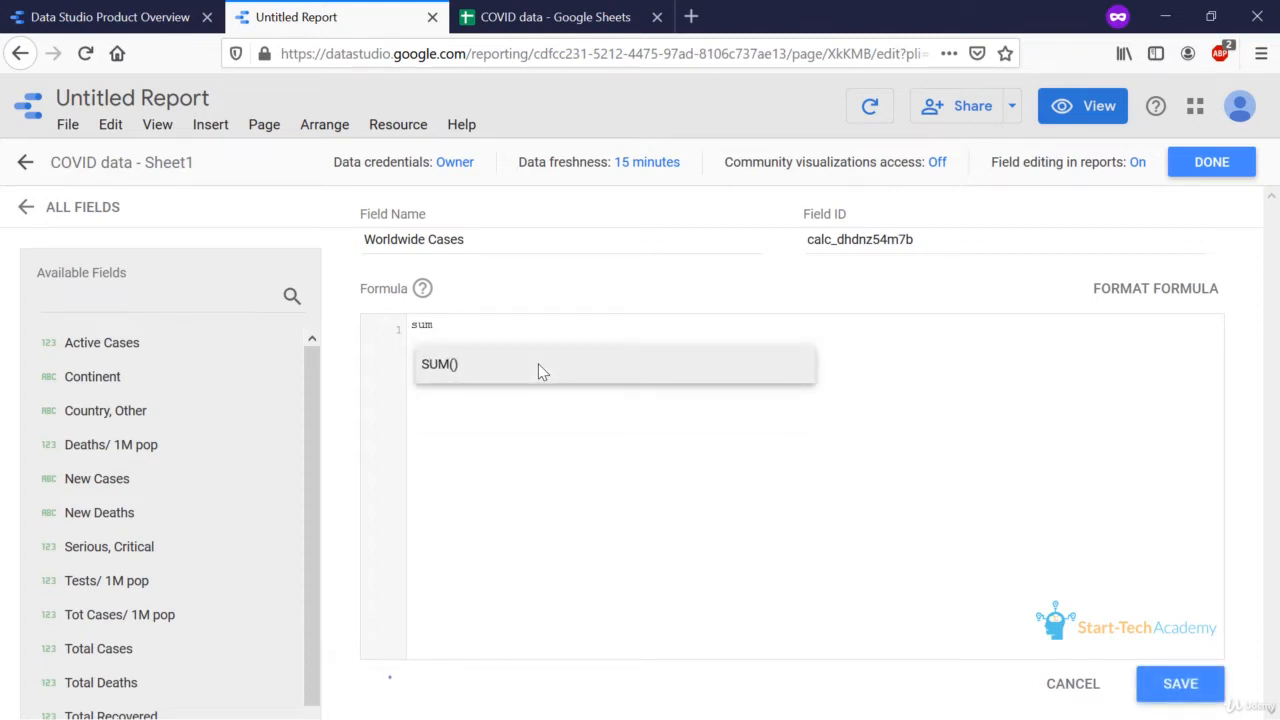
{"action": "left_click", "coordinate": [538, 364]}
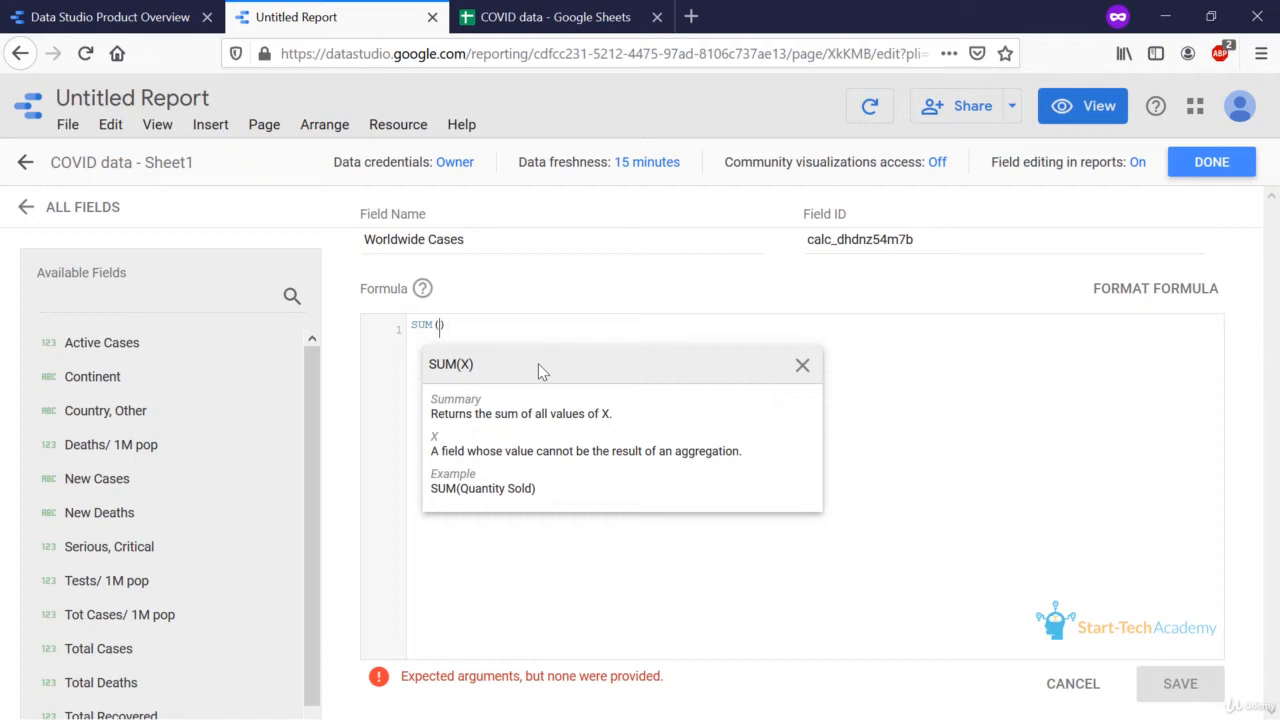
{"action": "left_click", "coordinate": [163, 650]}
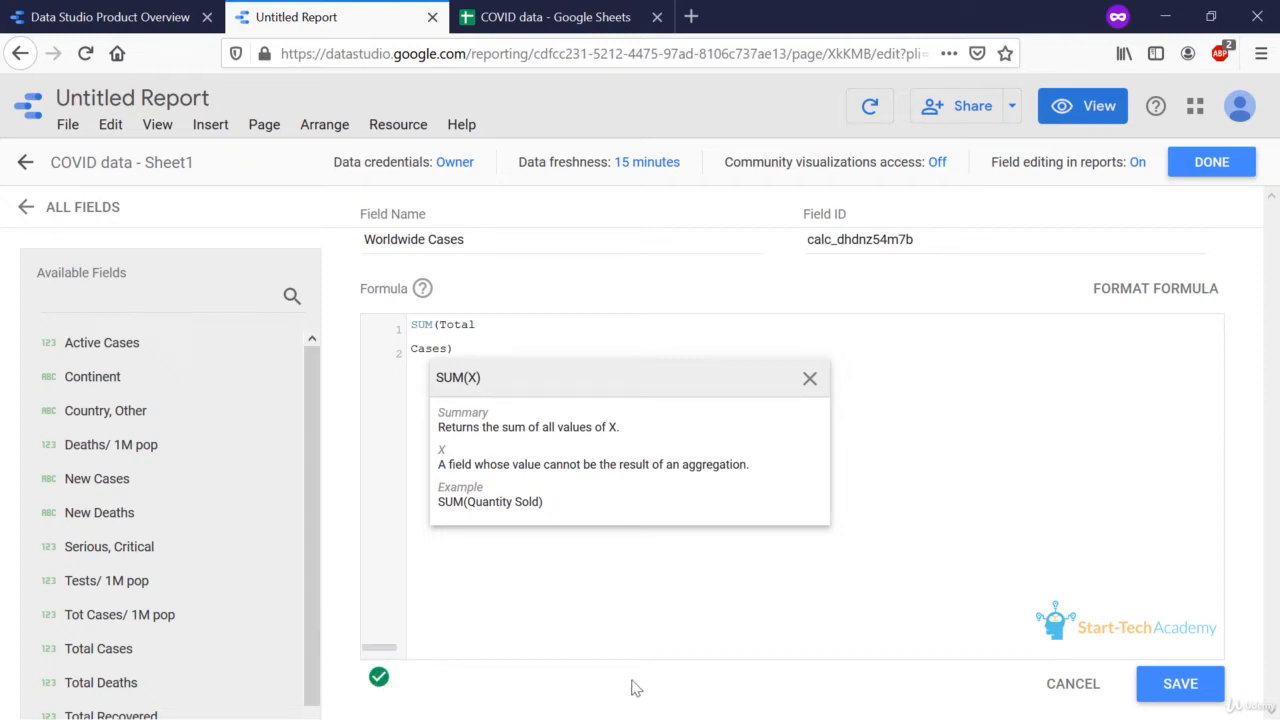
{"action": "left_click", "coordinate": [1175, 686]}
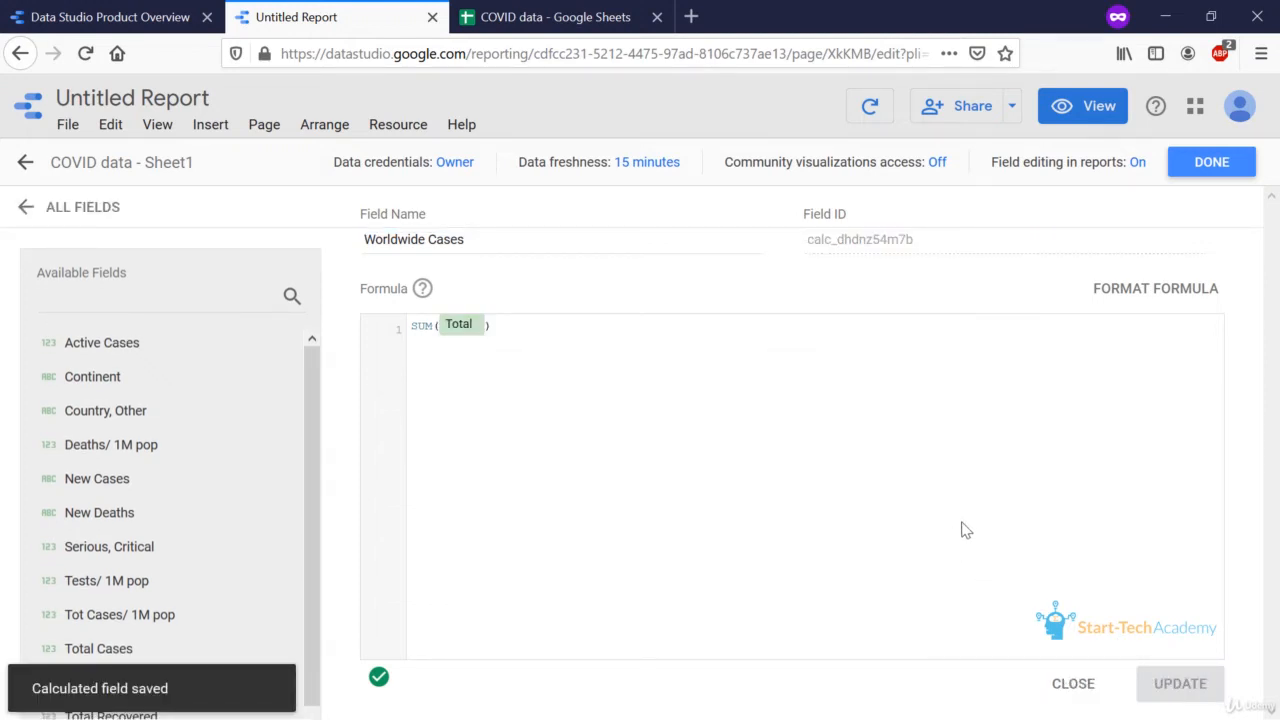
{"action": "left_click", "coordinate": [1211, 162]}
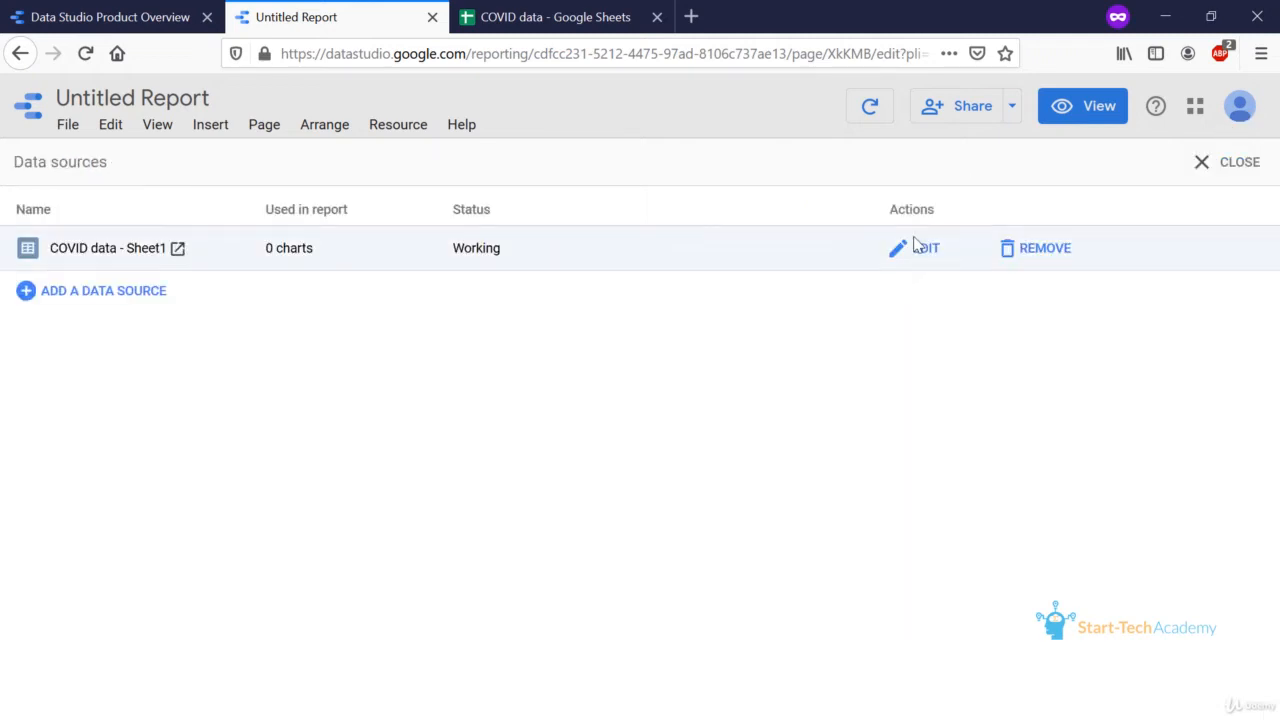
Reopen the COVID data - Sheet1 data source and start another calculated field named Death Rate
{"action": "left_click", "coordinate": [922, 248]}
{"action": "scroll", "coordinate": [1000, 603], "scroll_direction": "down", "scroll_amount": 2}
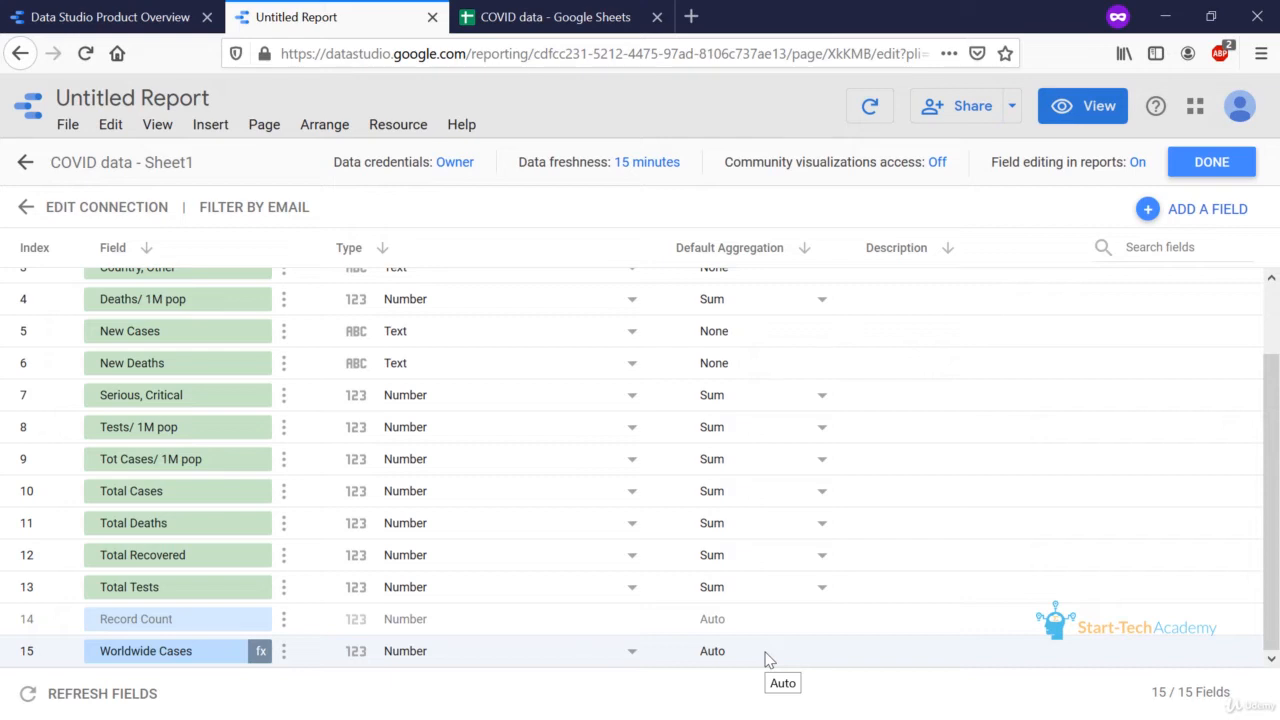
{"action": "left_click", "coordinate": [1247, 214]}
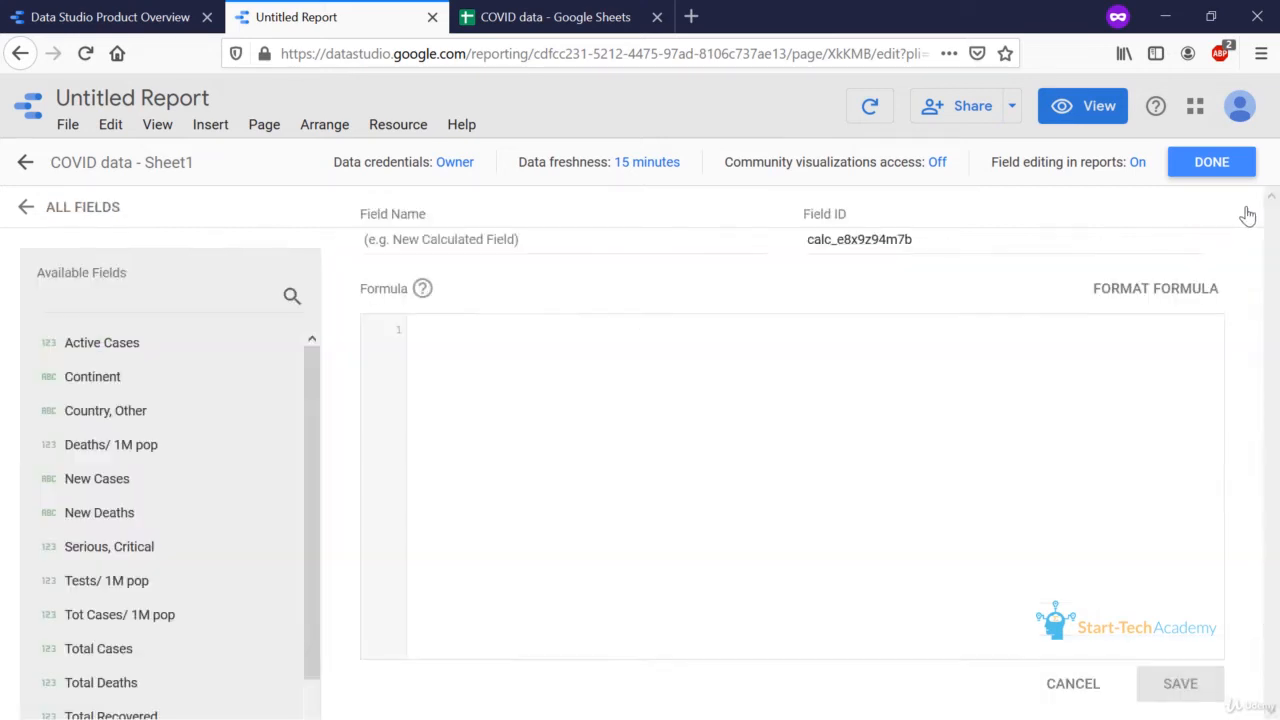
{"action": "left_click", "coordinate": [558, 244]}
{"action": "type", "text": "Death "}
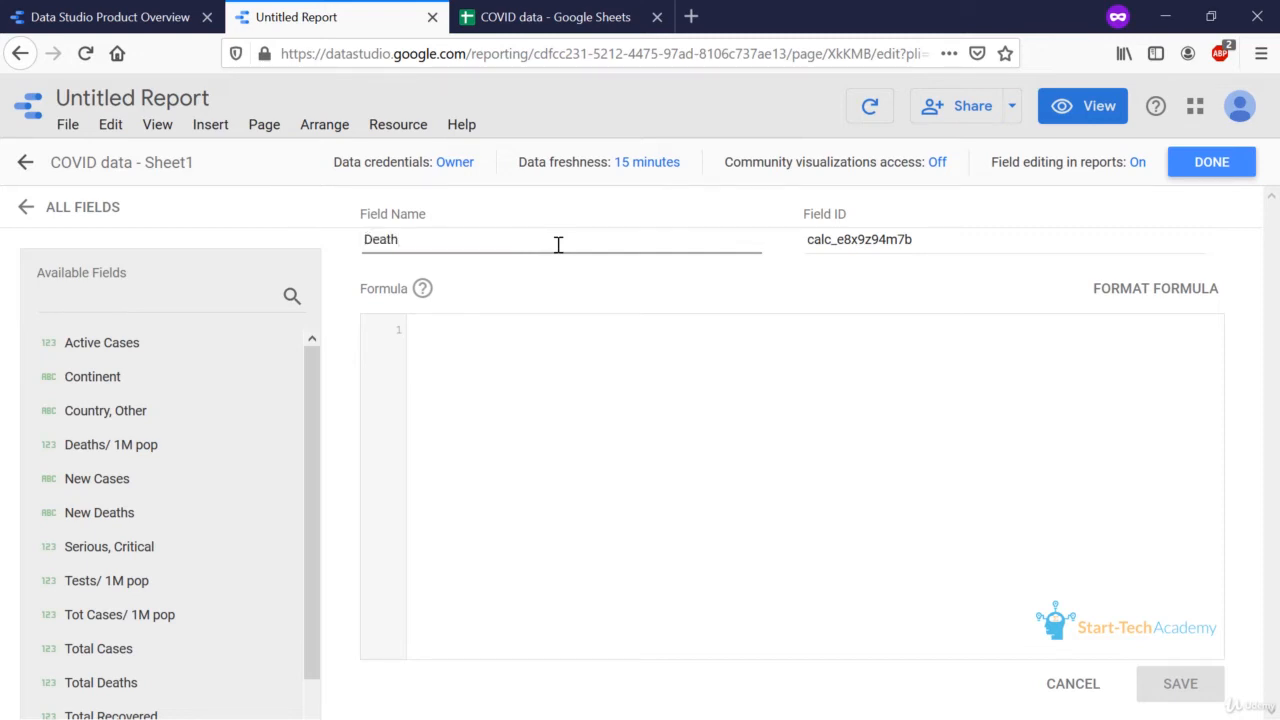
{"action": "type", "text": "Rate"}
Set the Death Rate formula to Total Deaths/Total Cases, save the field and return to the full field list
{"action": "left_click", "coordinate": [530, 360]}
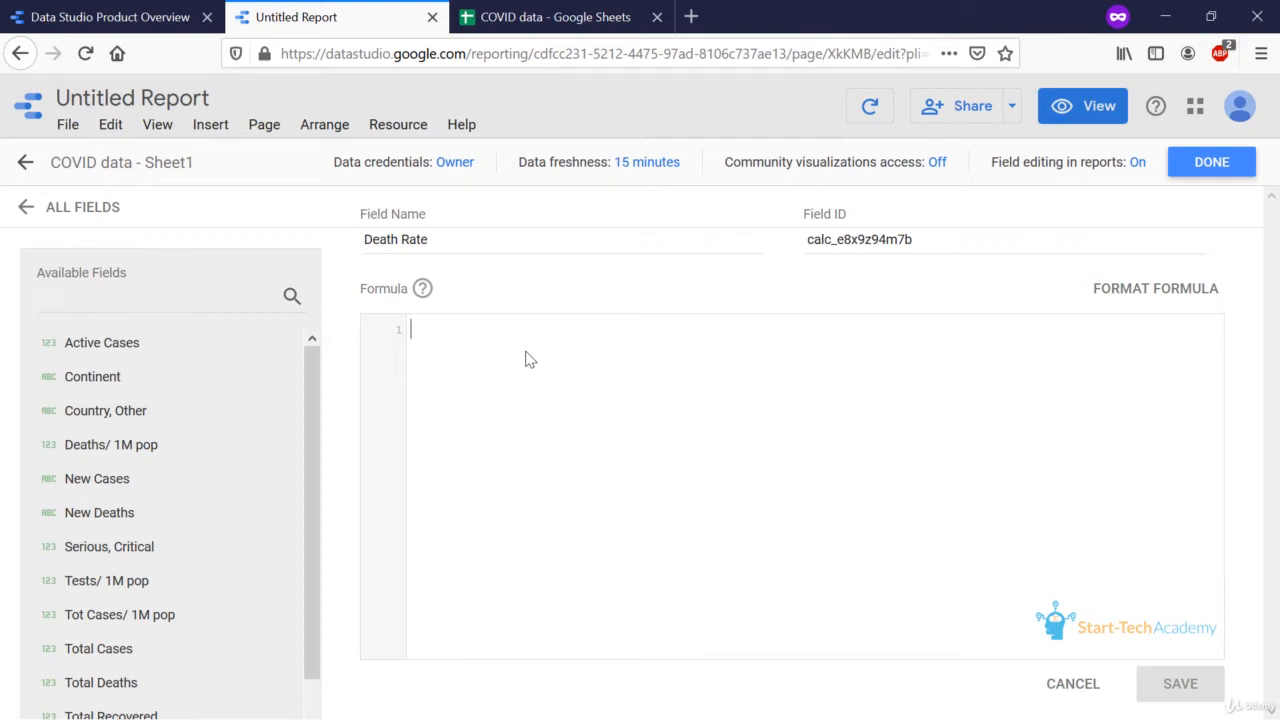
{"action": "left_click", "coordinate": [122, 680]}
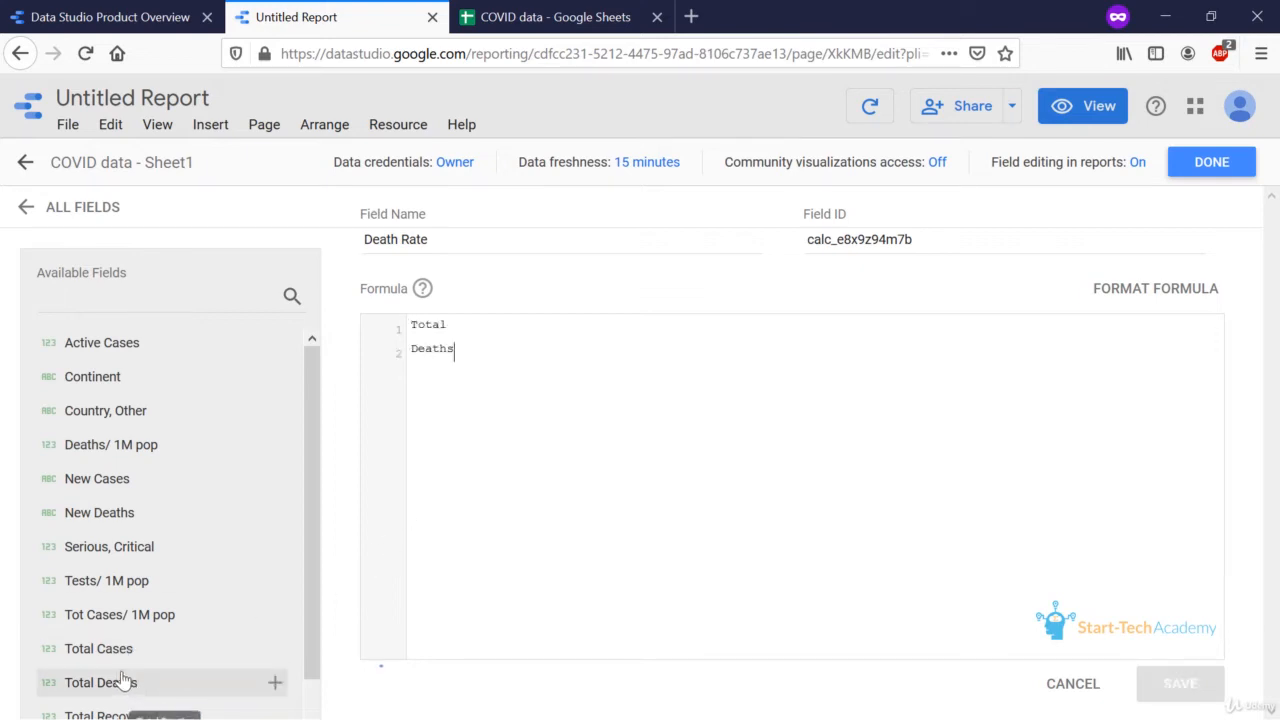
{"action": "type", "text": "/"}
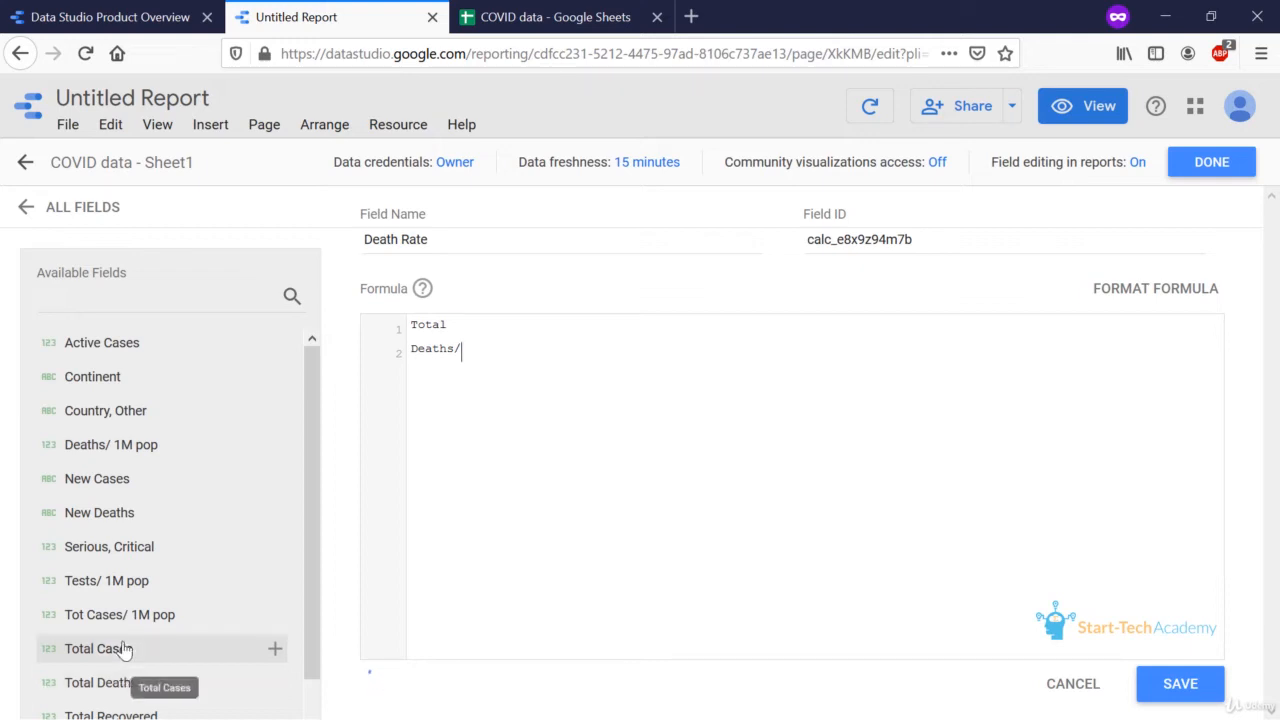
{"action": "left_click", "coordinate": [122, 649]}
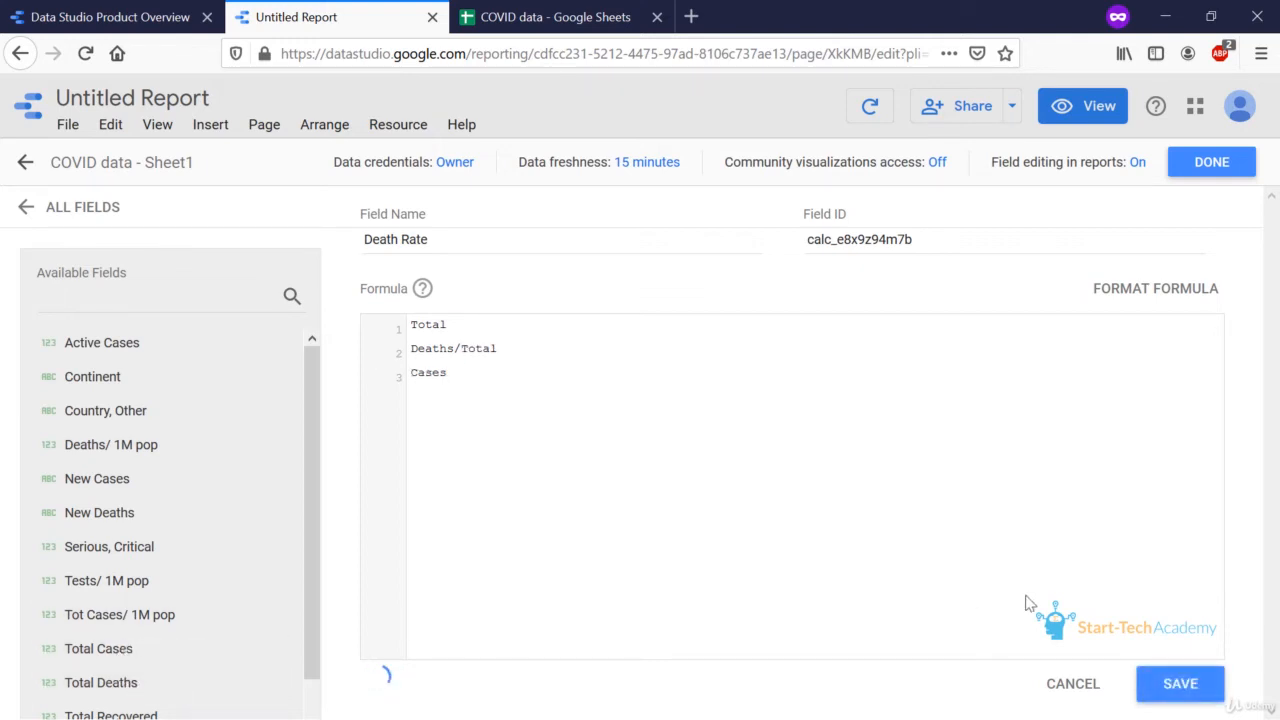
{"action": "left_click", "coordinate": [1192, 690]}
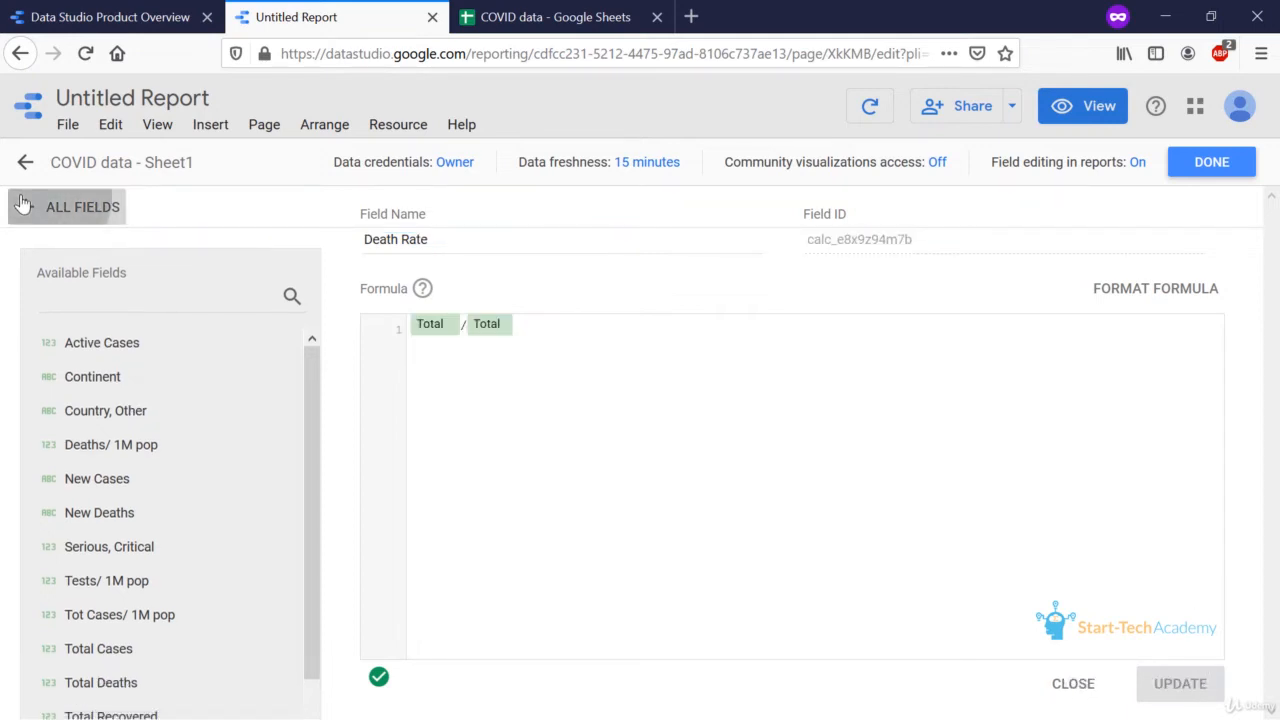
{"action": "left_click", "coordinate": [70, 206]}
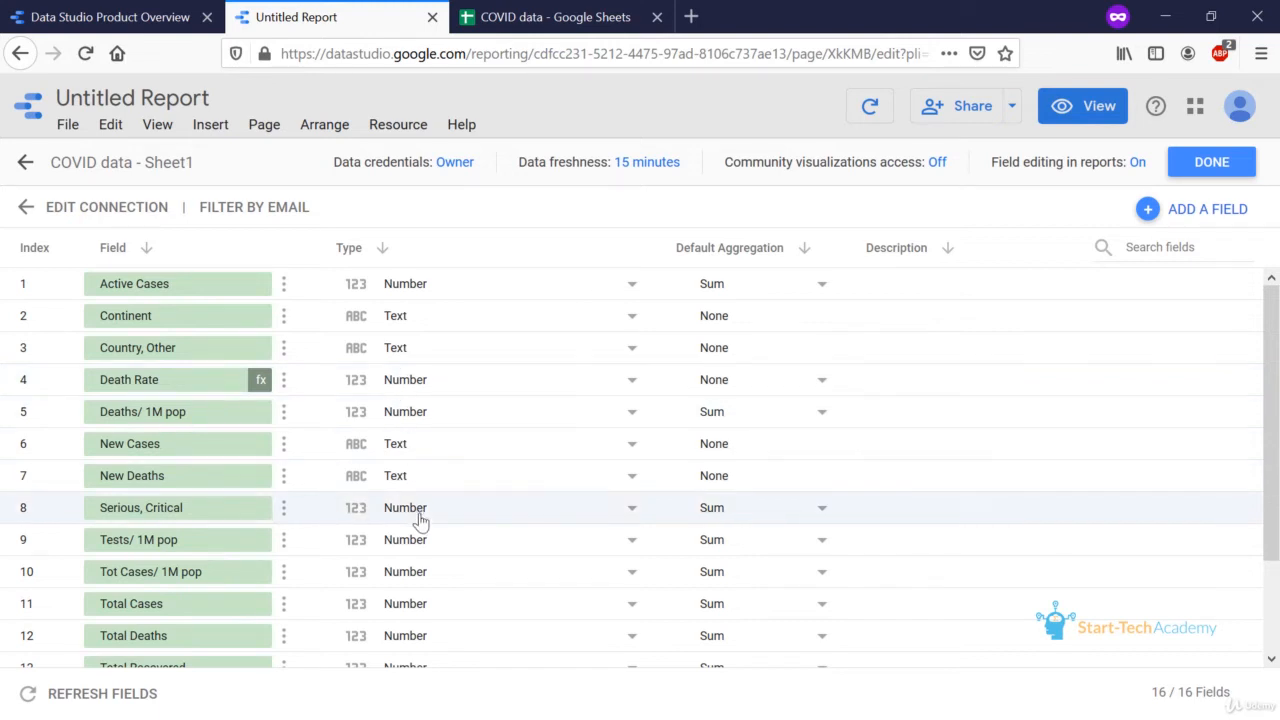
Review the field list's types and default aggregations, including the data type options available for Active Cases and Total Deaths
{"action": "scroll", "coordinate": [309, 626], "scroll_direction": "down", "scroll_amount": 2}
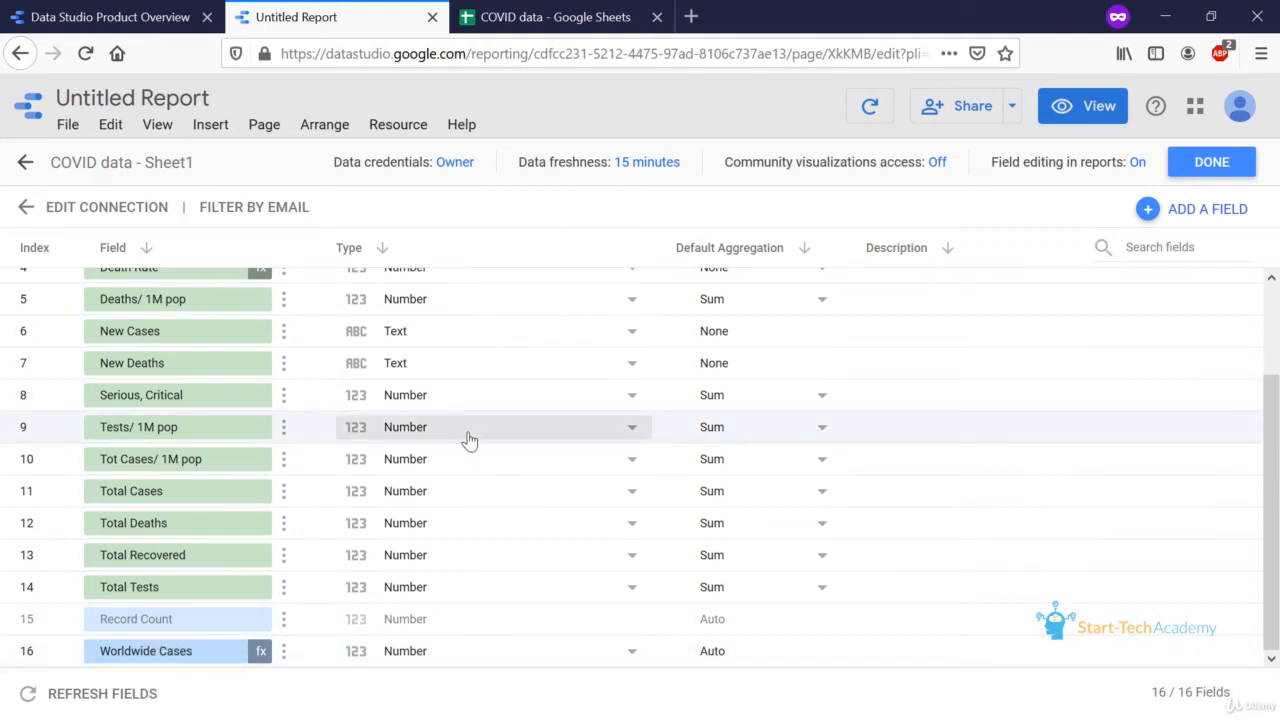
{"action": "scroll", "coordinate": [480, 432], "scroll_direction": "up", "scroll_amount": 3}
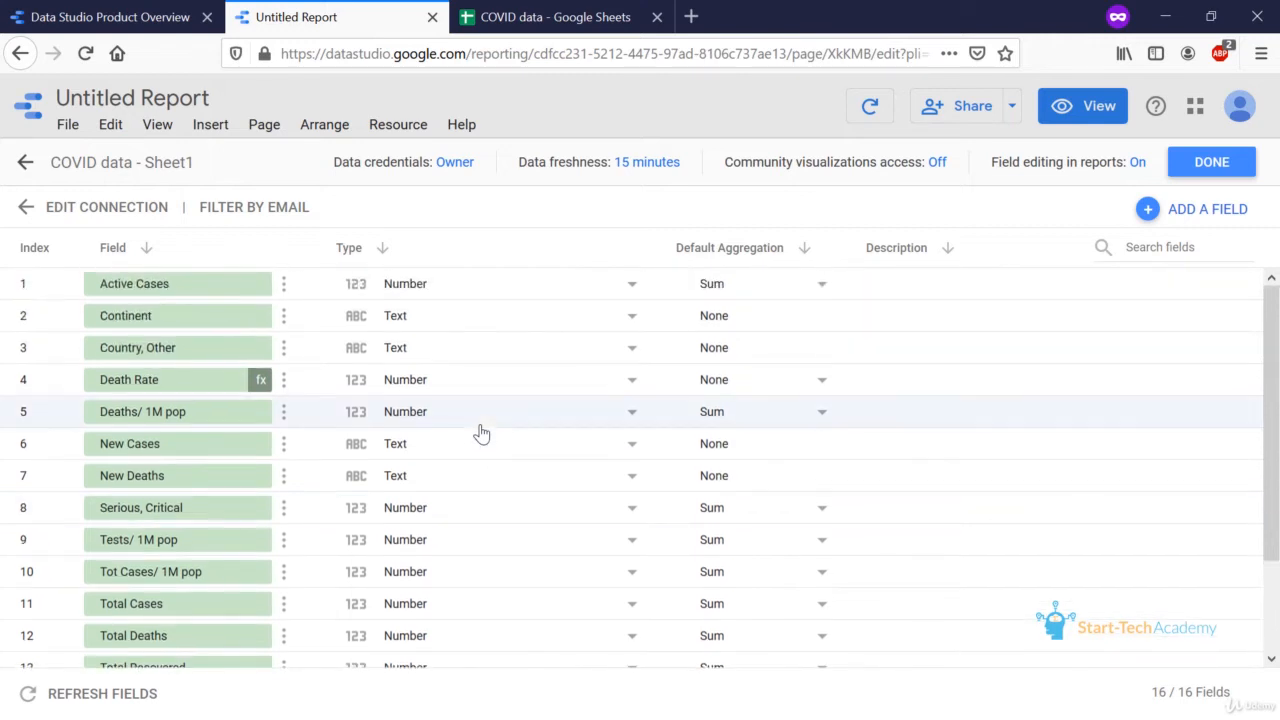
{"action": "left_click", "coordinate": [620, 286]}
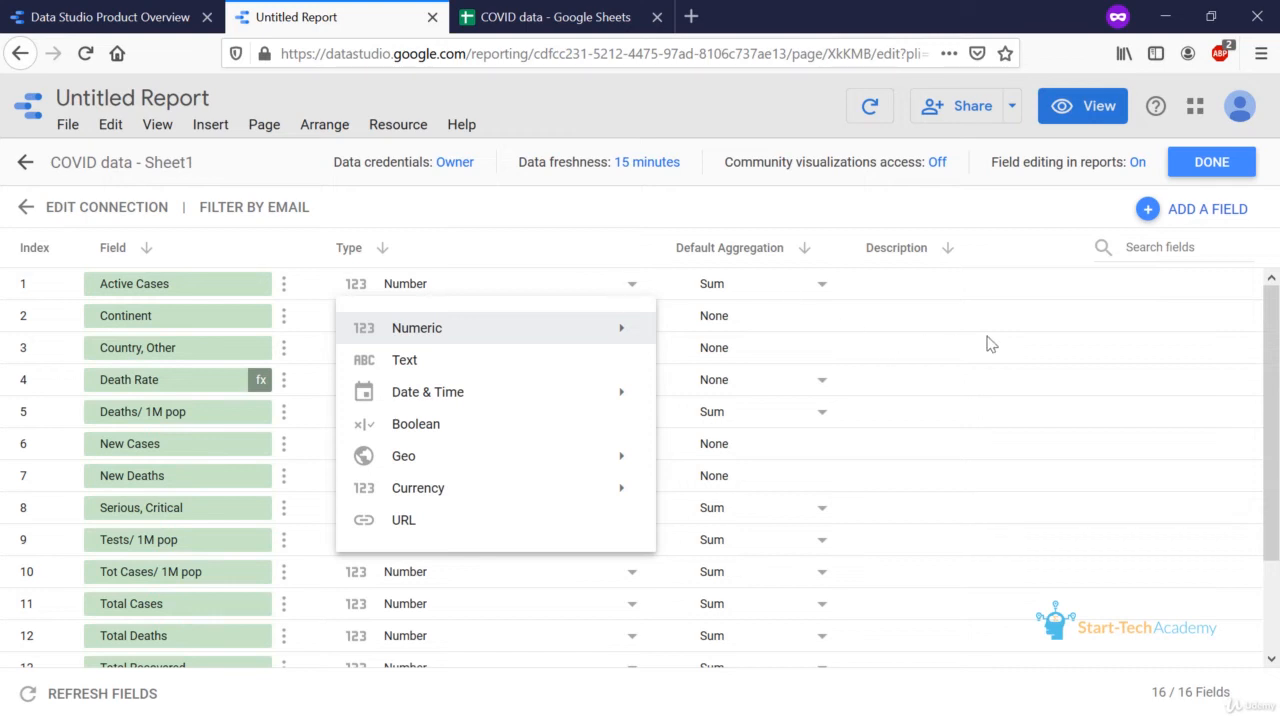
{"action": "scroll", "coordinate": [975, 346], "scroll_direction": "down", "scroll_amount": 2}
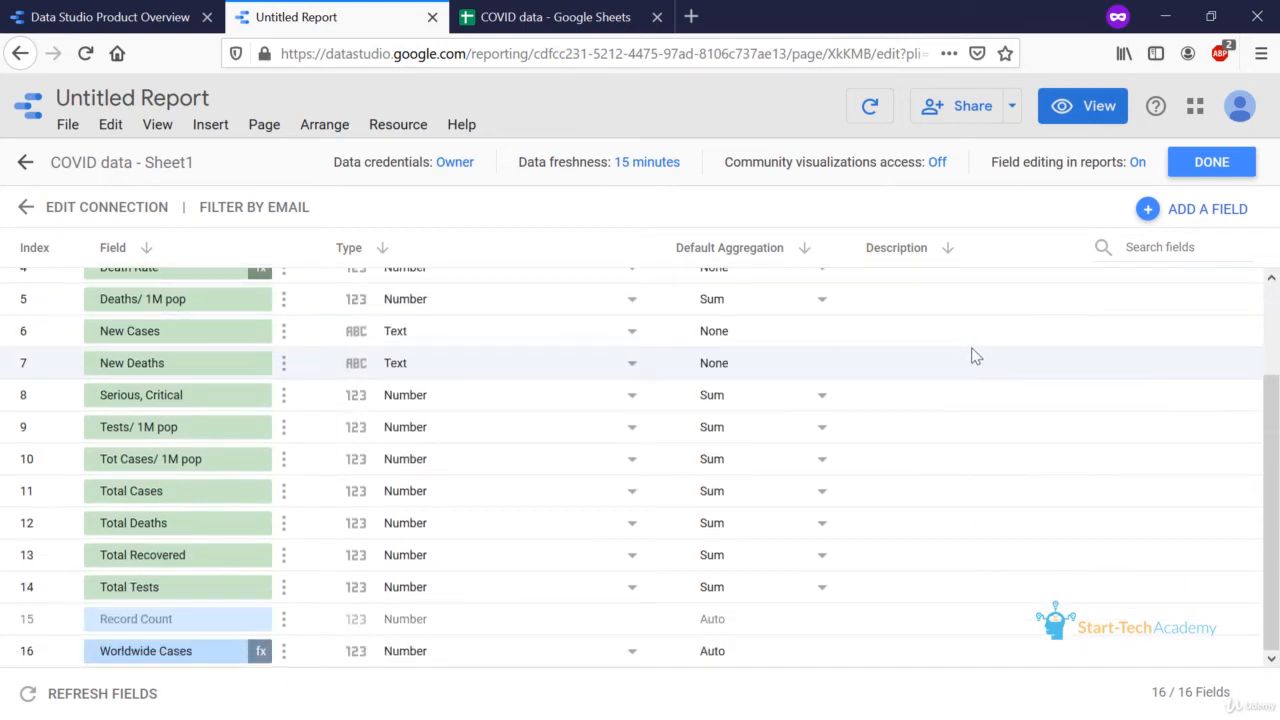
{"action": "scroll", "coordinate": [973, 344], "scroll_direction": "up", "scroll_amount": 2}
{"action": "scroll", "coordinate": [973, 344], "scroll_direction": "down", "scroll_amount": 2}
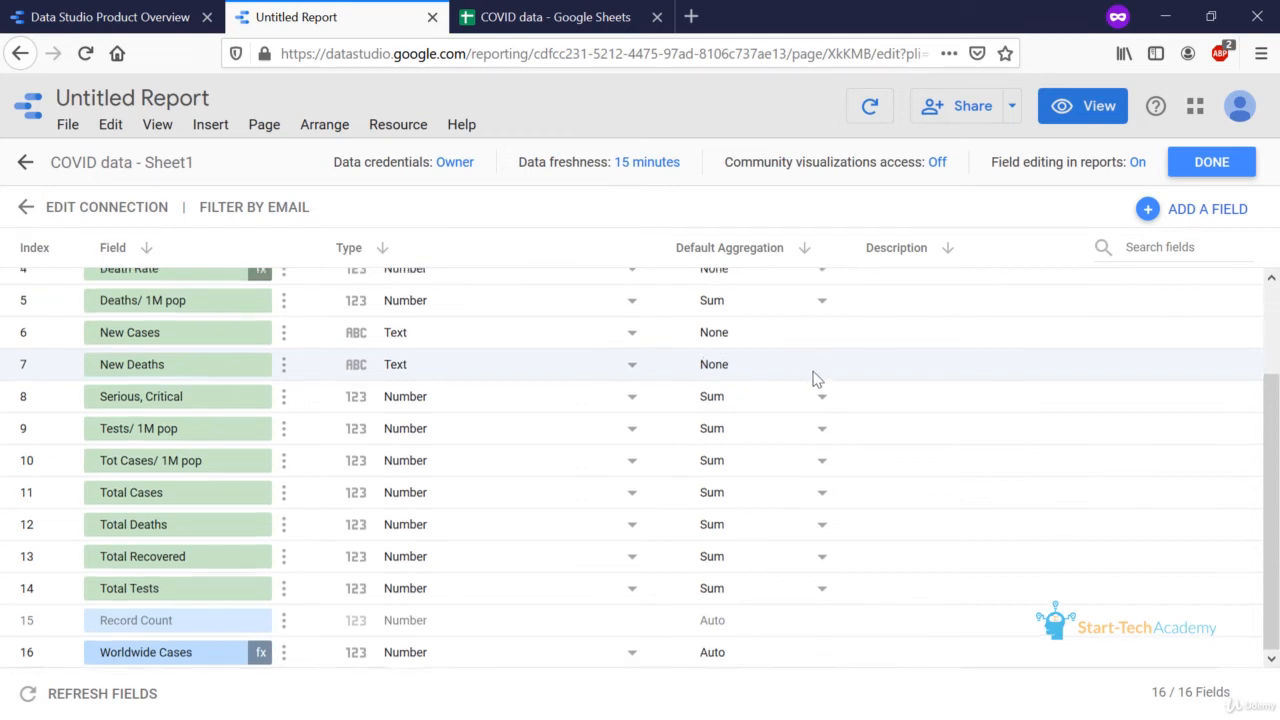
{"action": "scroll", "coordinate": [812, 378], "scroll_direction": "up", "scroll_amount": 2}
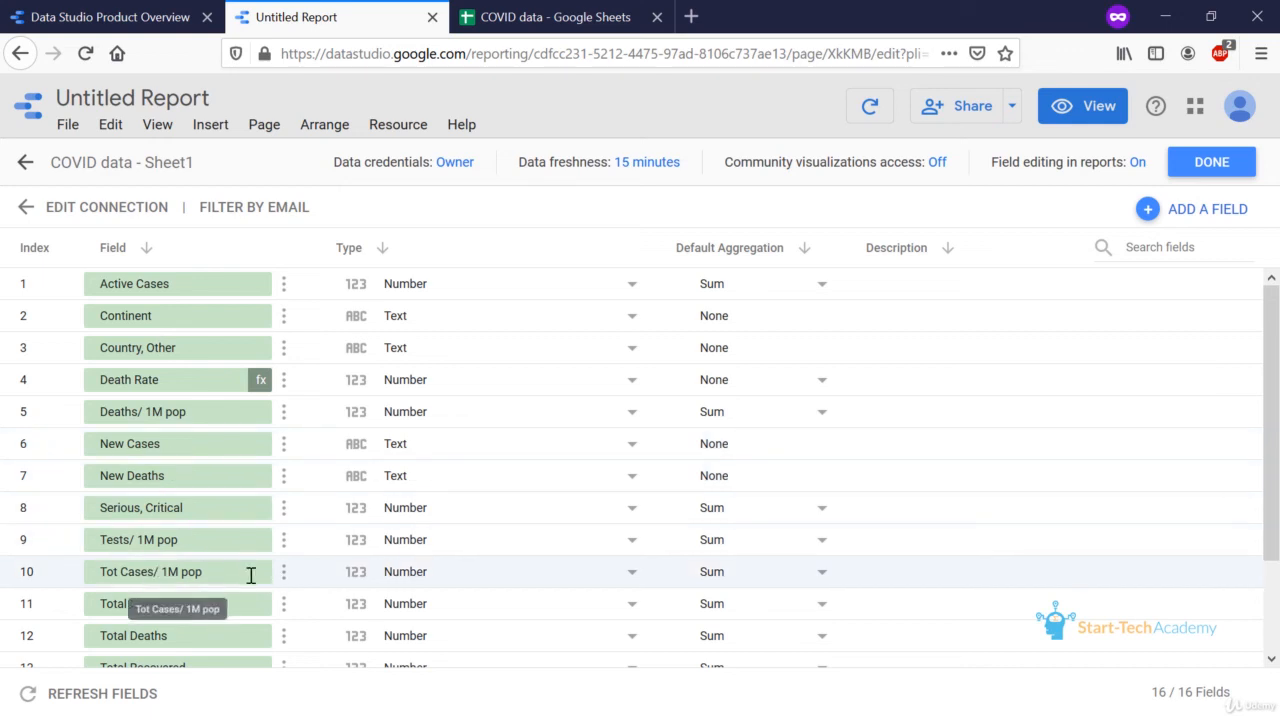
{"action": "scroll", "coordinate": [282, 587], "scroll_direction": "down", "scroll_amount": 2}
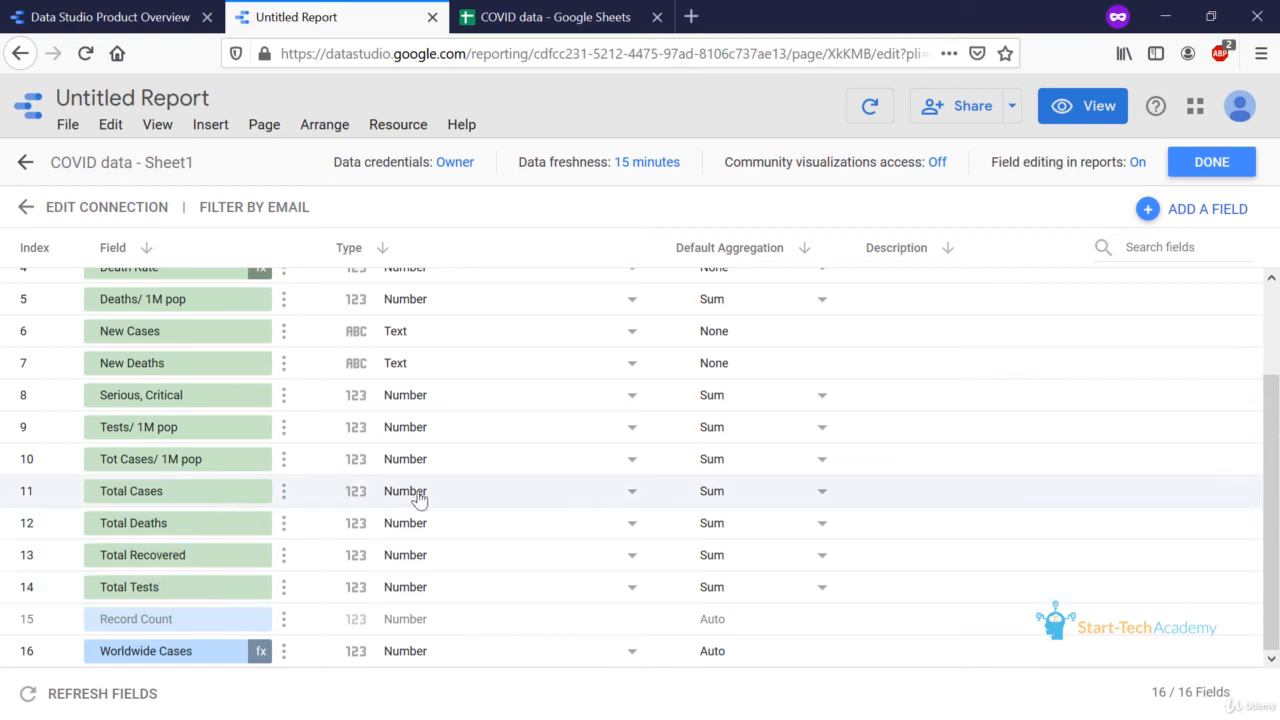
{"action": "left_click", "coordinate": [443, 528]}
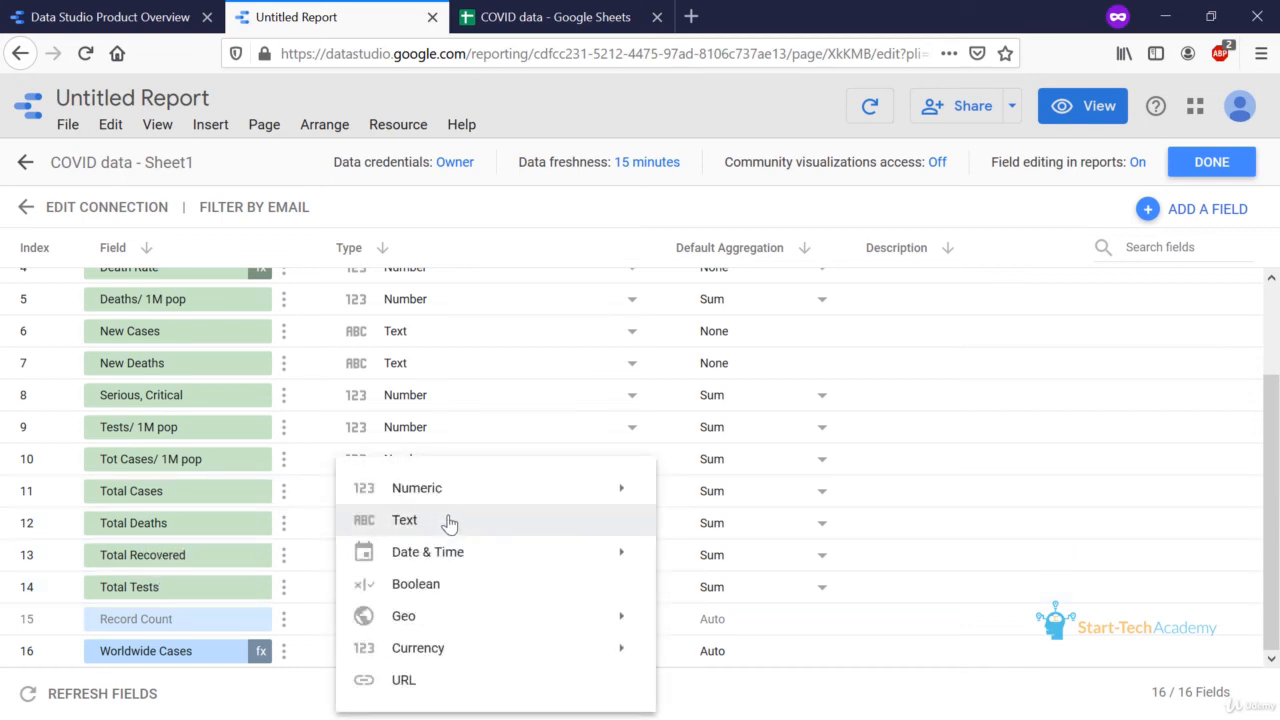
{"action": "left_click", "coordinate": [963, 562]}
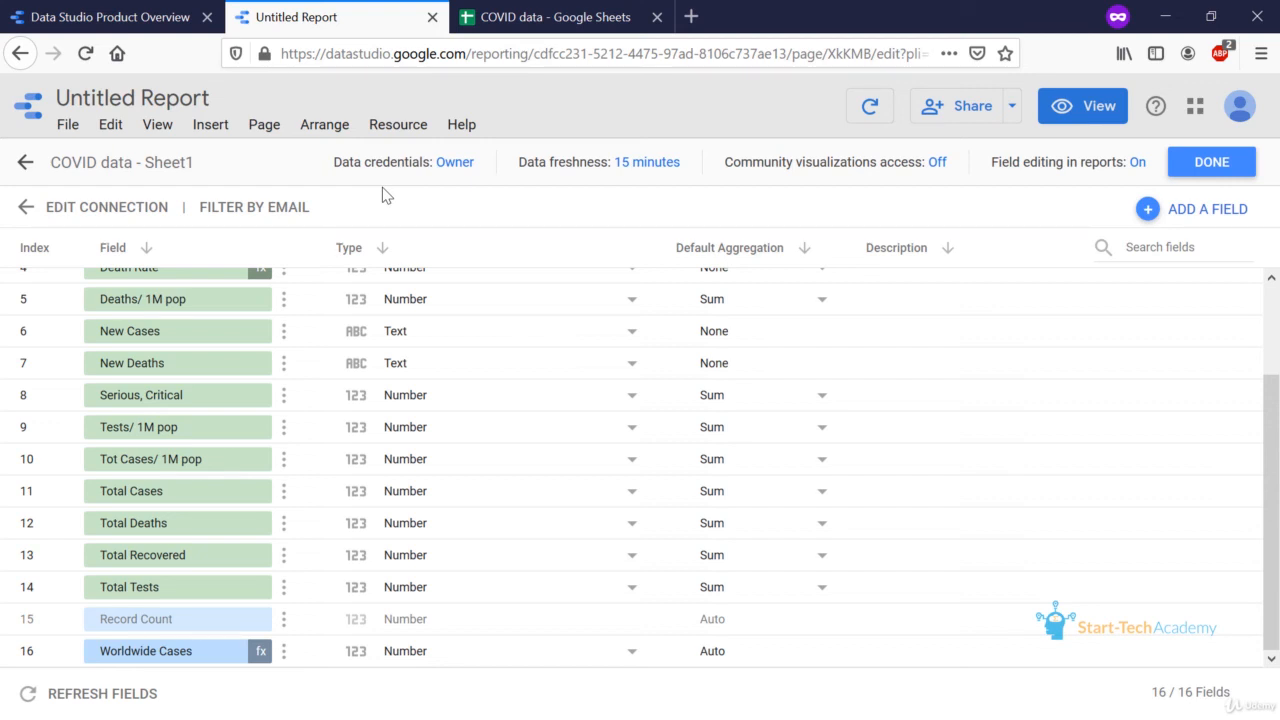
Set the data source's data freshness to check for fresh data every 15 minutes
{"action": "left_click", "coordinate": [617, 160]}
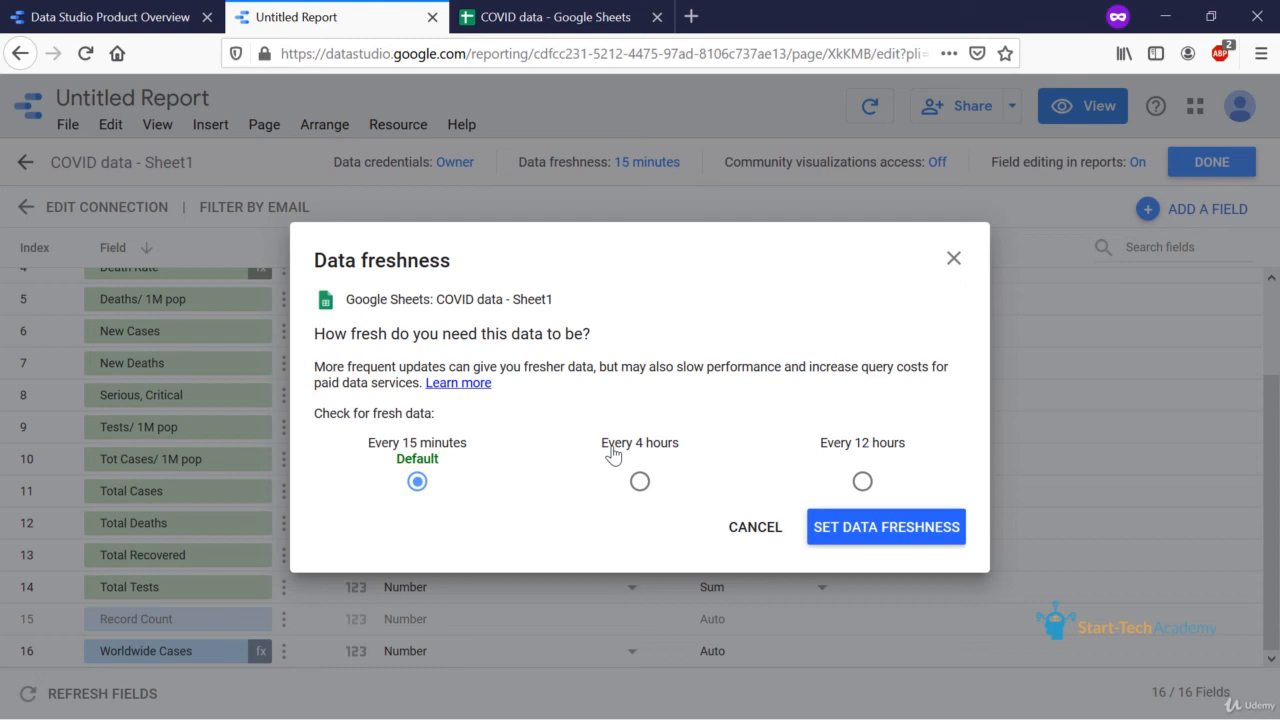
{"action": "left_click", "coordinate": [838, 522]}
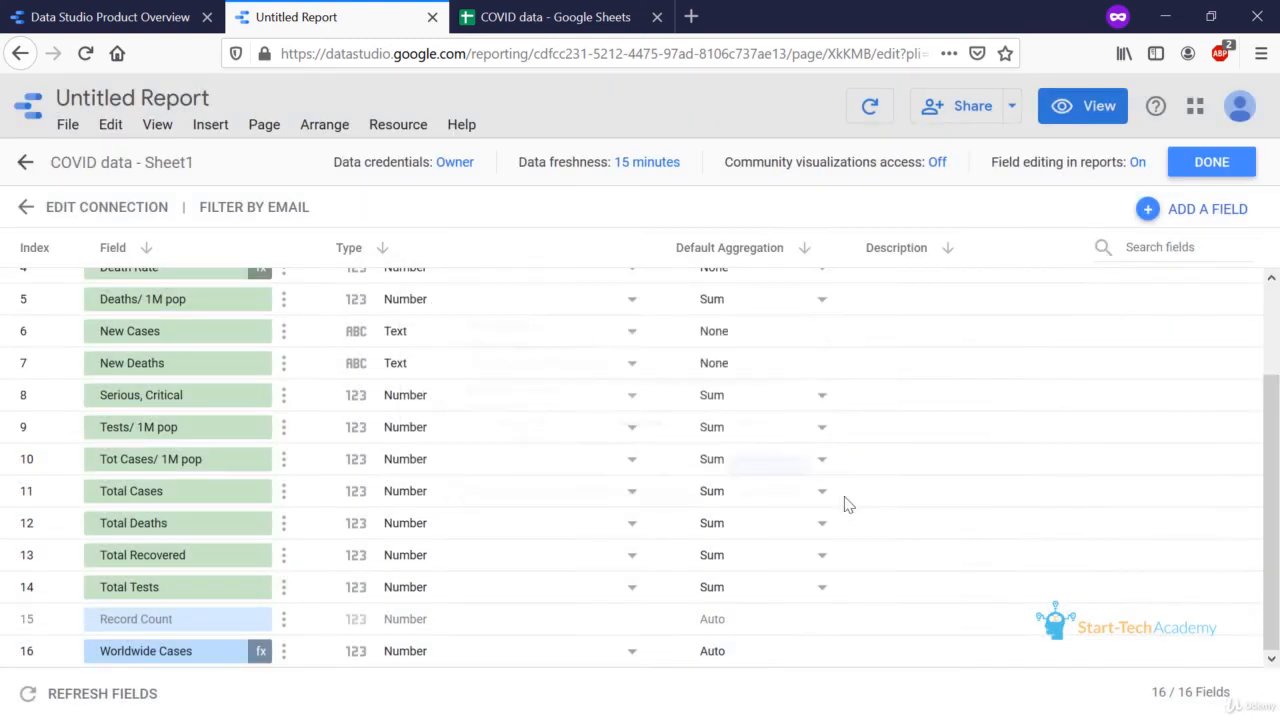